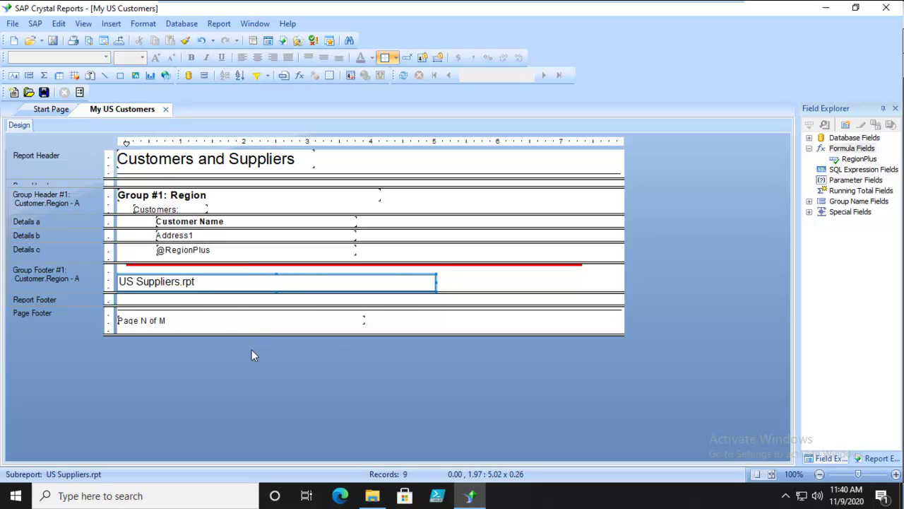
- Open the US Suppliers subreport and start a new formula named SuppliersCount
double_click(148, 282)
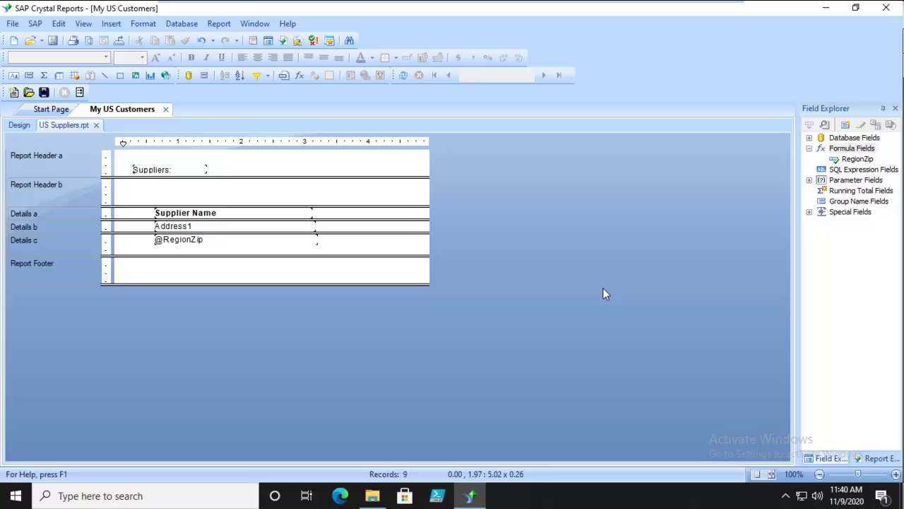
right_click(845, 149)
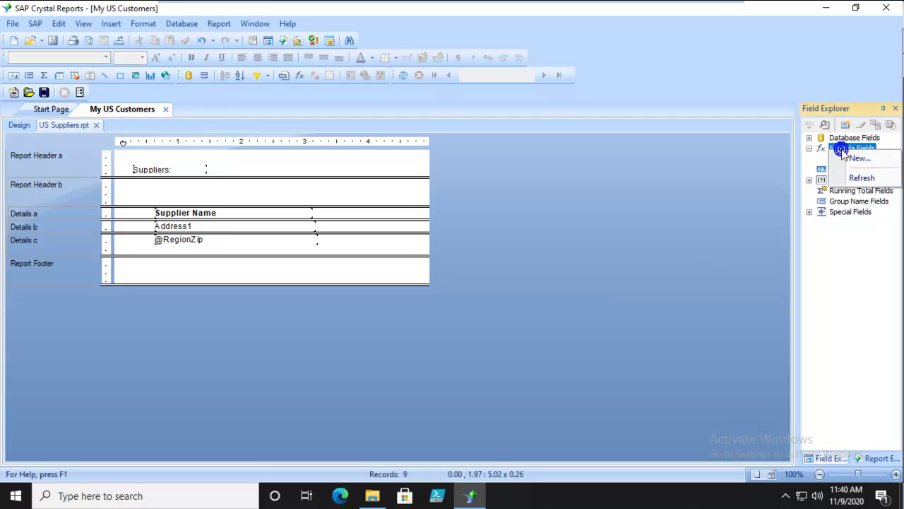
click(850, 156)
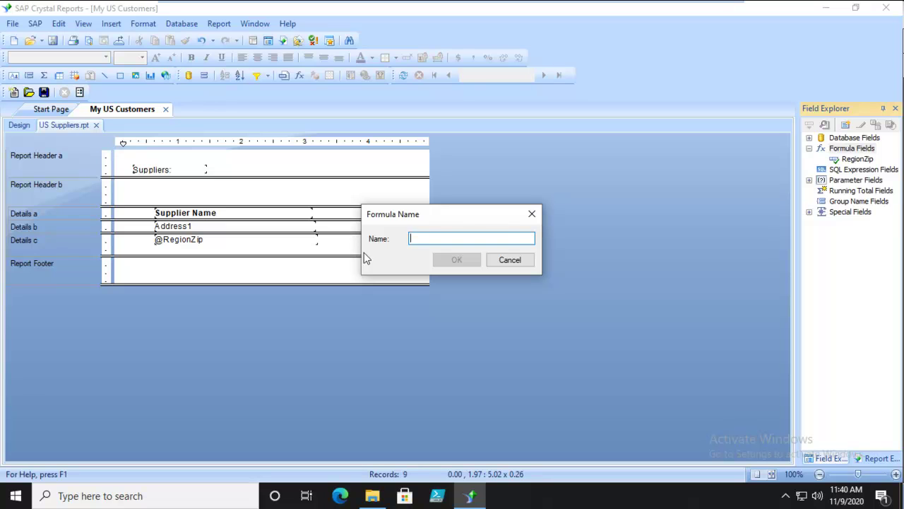
text(Supplier)
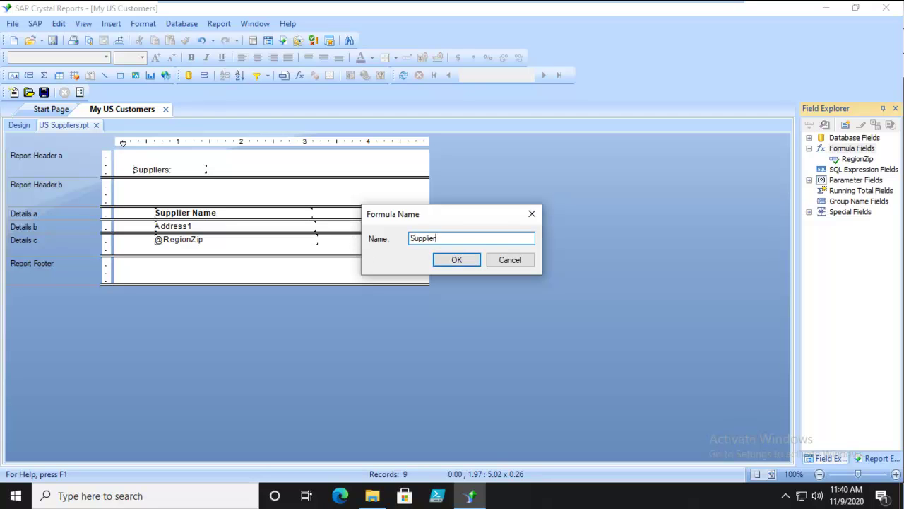
text(sCount)
- Begin the formula with WhilePrintingRecords; and Shared NumberVar SupplyCnt;
click(446, 259)
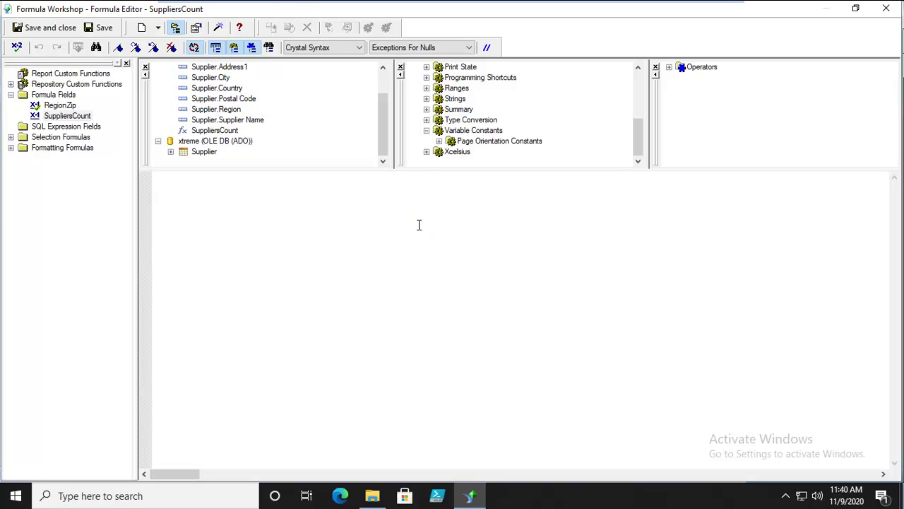
text(WhileprintingRecords;)
key(Return)
text(S)
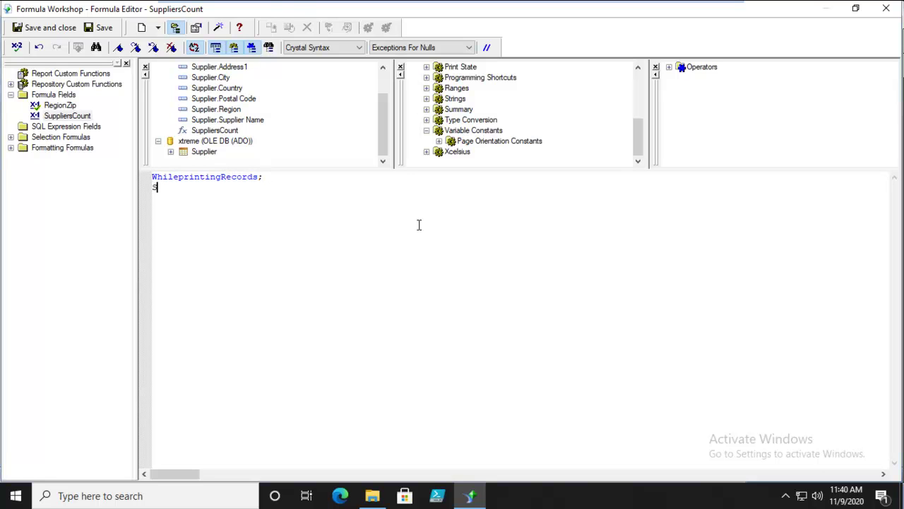
text(hared Numbervar )
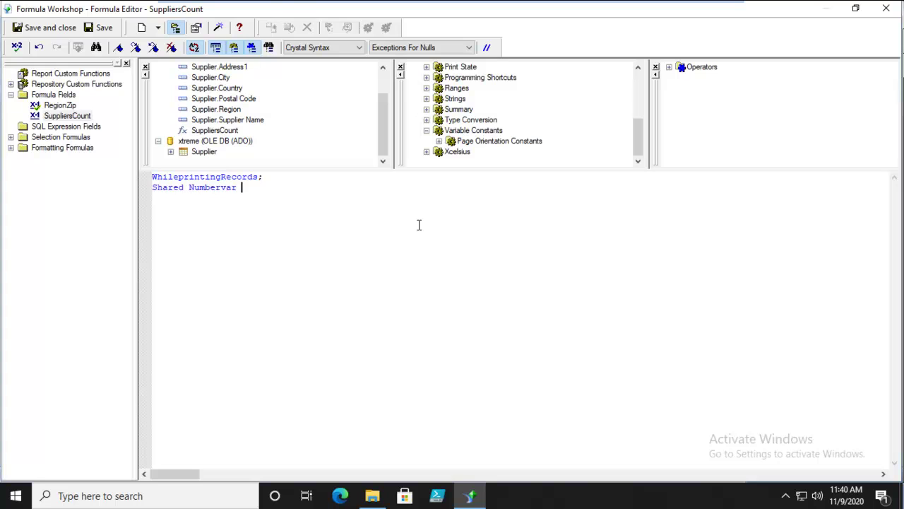
text(Sup)
key(BackSpace)
key(BackSpace)
key(BackSpace)
text(Suppl)
key(BackSpace)
text(lyCnt;)
key(Return)
- Add IF ISNull(Count({Supplier.Supplier Name})) Then SupplyCnt := 0
text(IF ISNu)
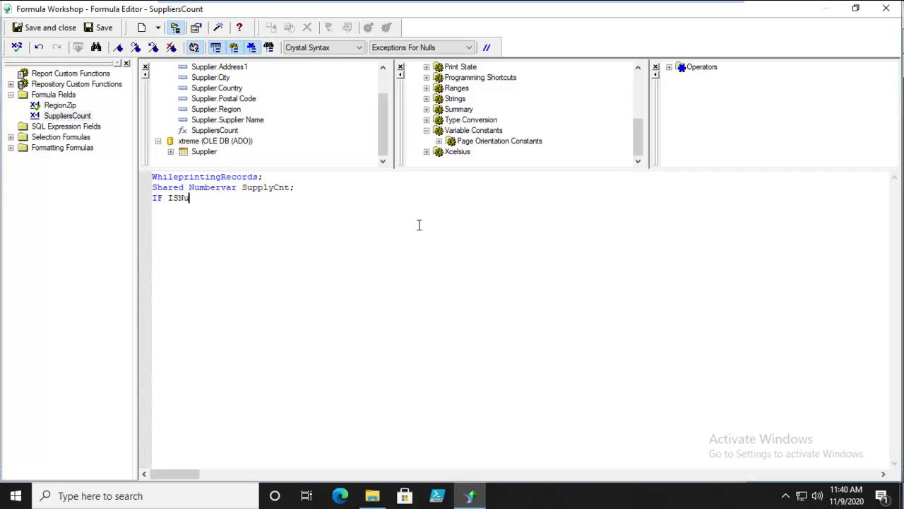
text(ll (COUNT ()
click(230, 120)
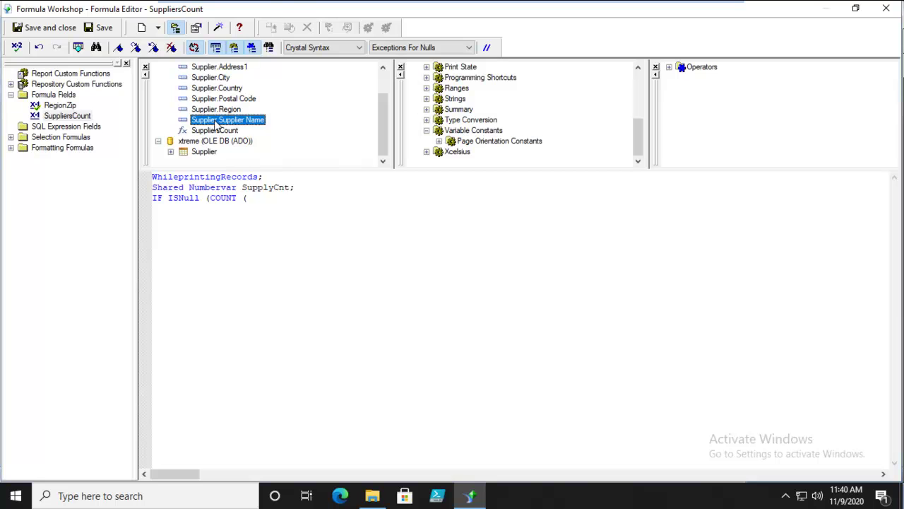
double_click(212, 120)
text())
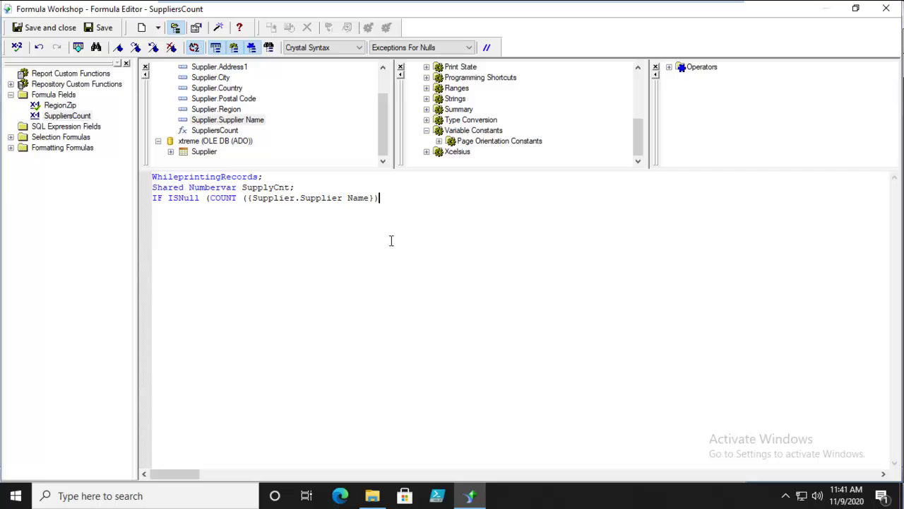
click(398, 200)
text())
click(200, 228)
text(Then Supply)
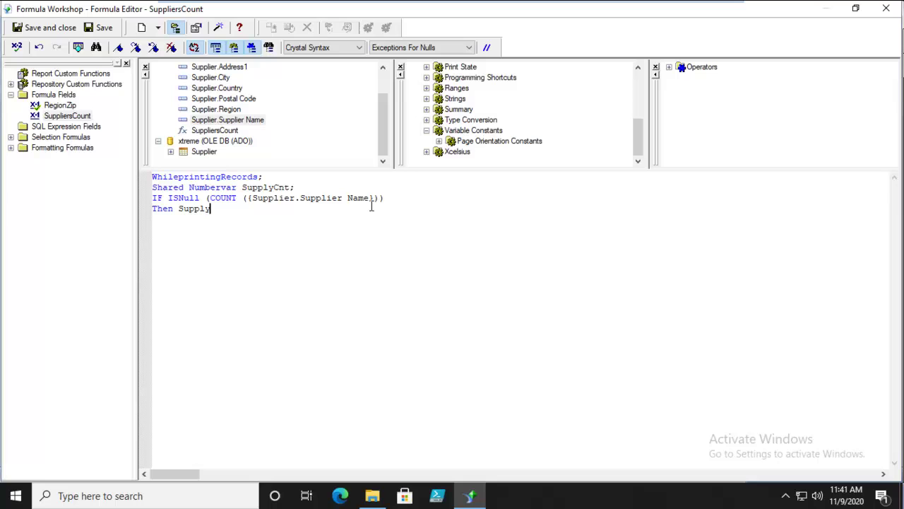
text(Cnt;)
key(BackSpace)
text(:= 0)
- Add the Else branch: Else SupplyCnt := Count({Supplier.Supplier Name})
key(Return)
text(Else SupplyCnt)
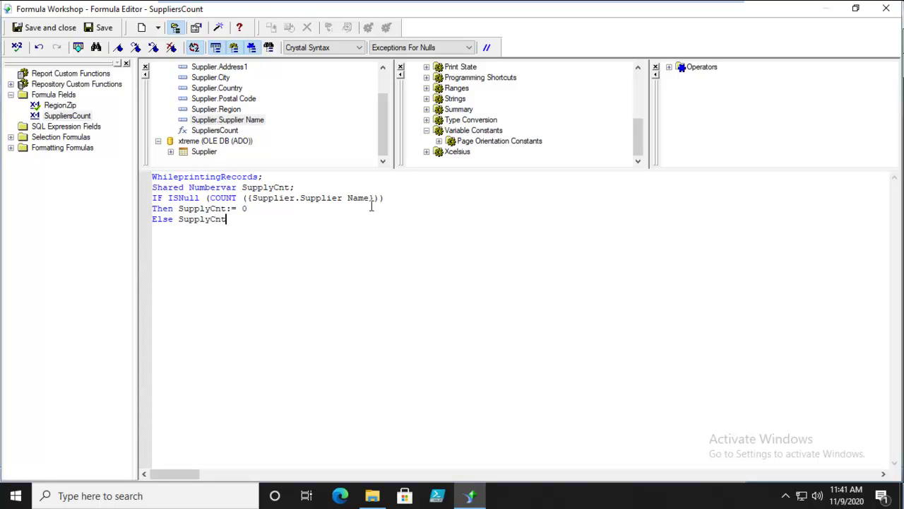
text(:= Count()
double_click(251, 119)
text())
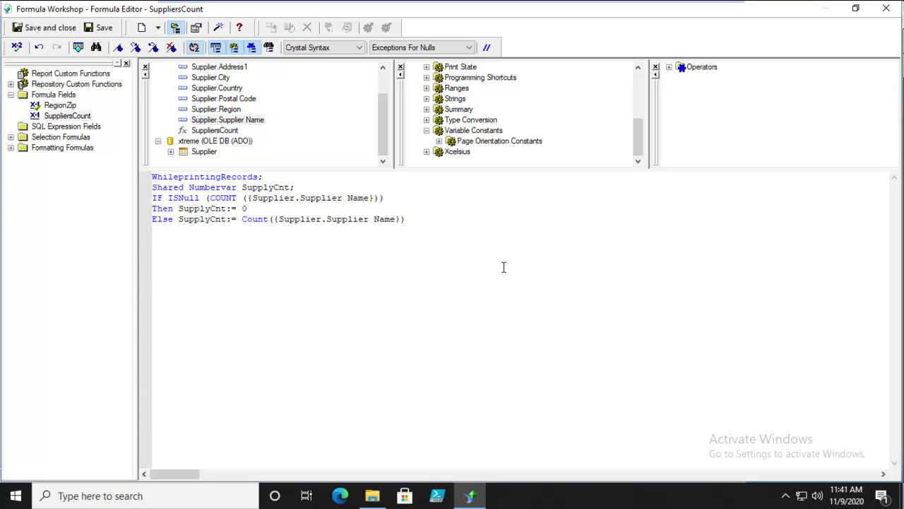
- Check the SuppliersCount formula for errors, then save and close it
click(17, 48)
click(480, 277)
click(45, 28)
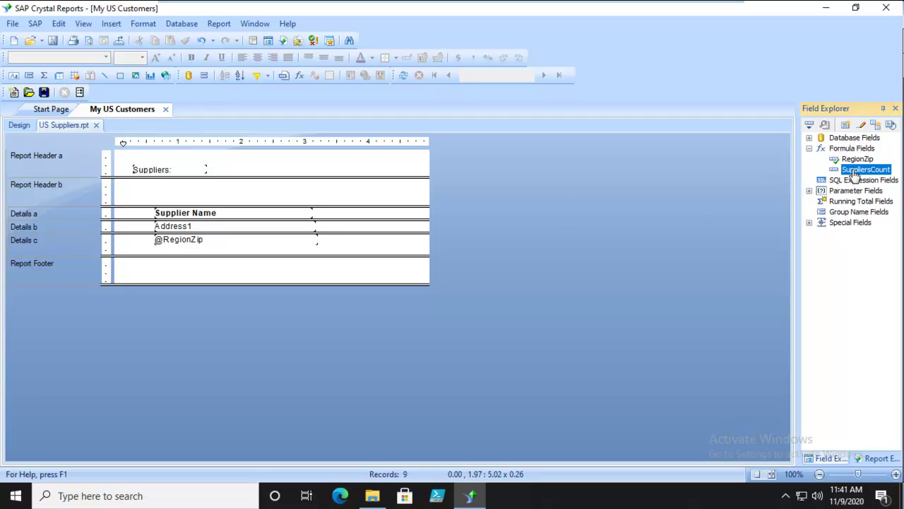
- Place SuppliersCount in the subreport's Report Footer and suppress that section (No Drill-Down)
drag(851, 170, 141, 269)
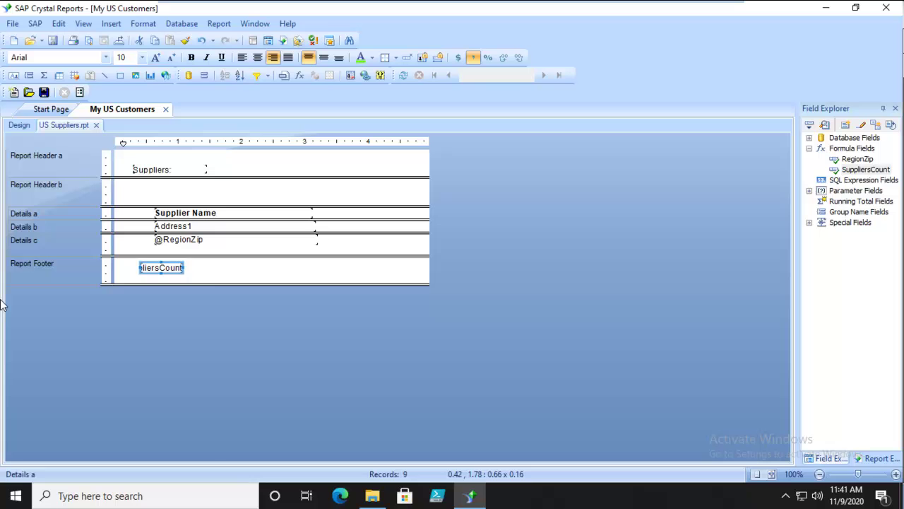
right_click(68, 264)
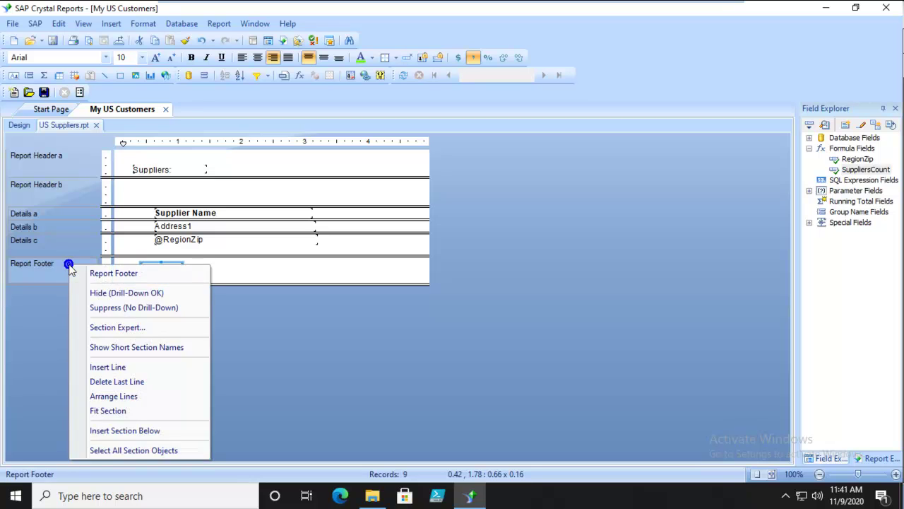
click(115, 309)
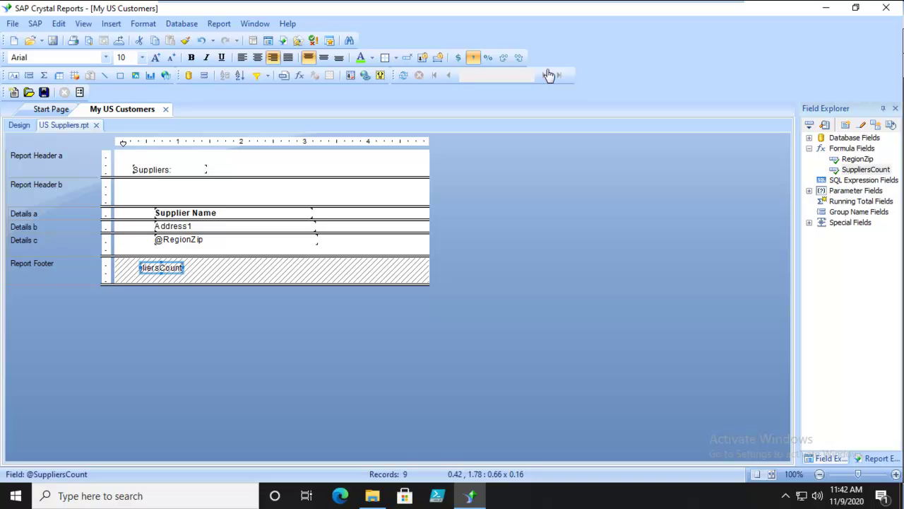
- Print-preview the subreport for region 'mi', close the preview, and return to the main design
click(80, 26)
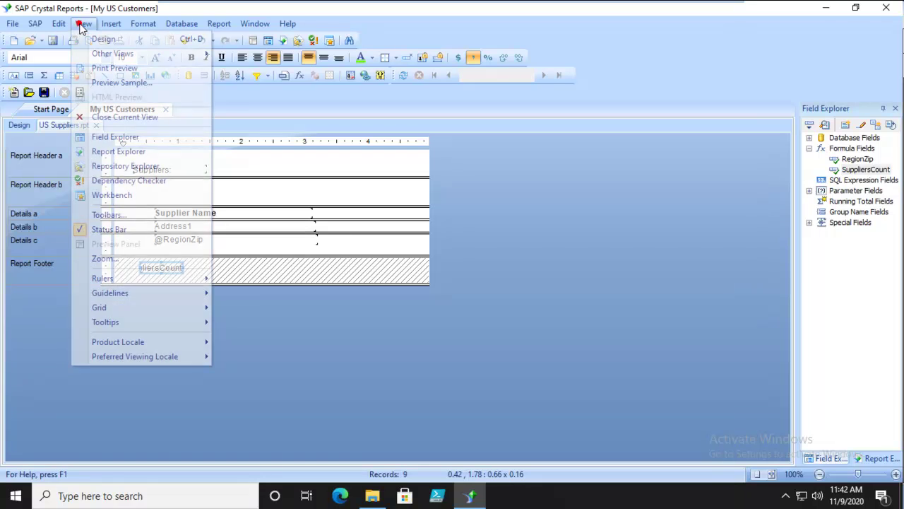
click(92, 65)
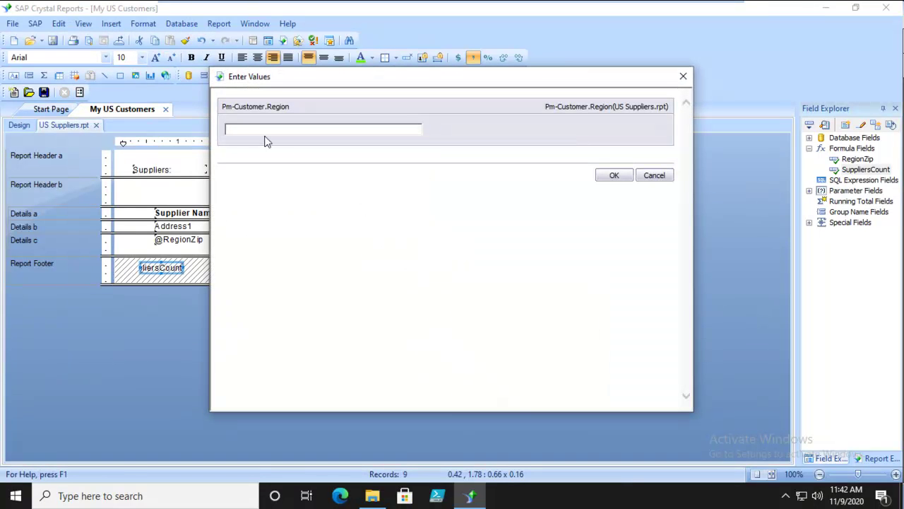
click(244, 127)
text(mi)
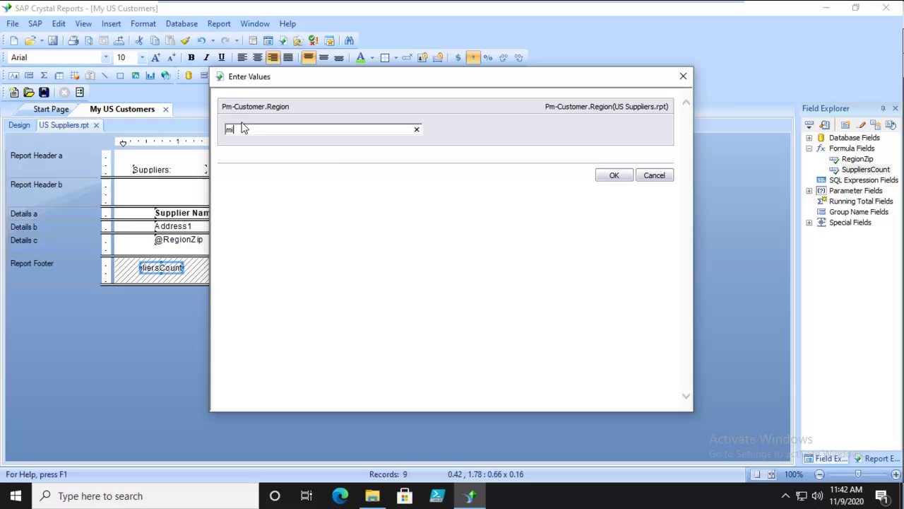
click(606, 178)
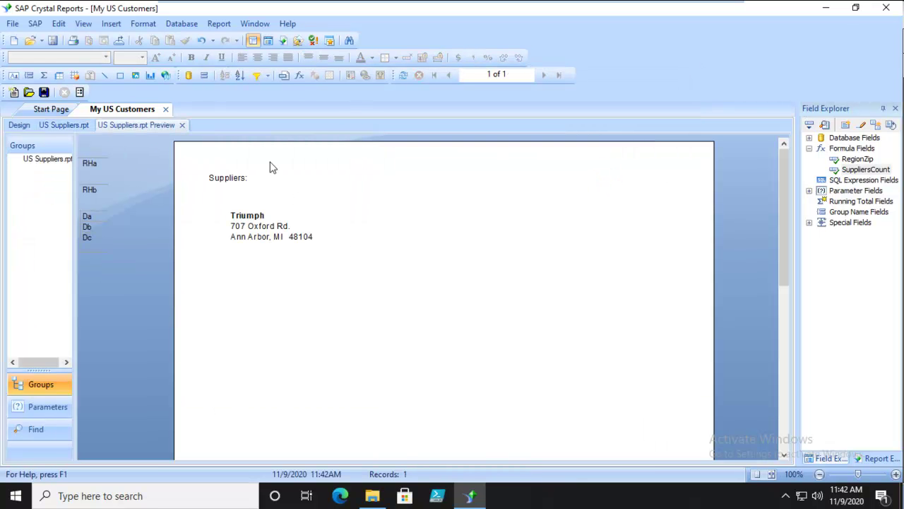
scroll(380, 297, down, 5)
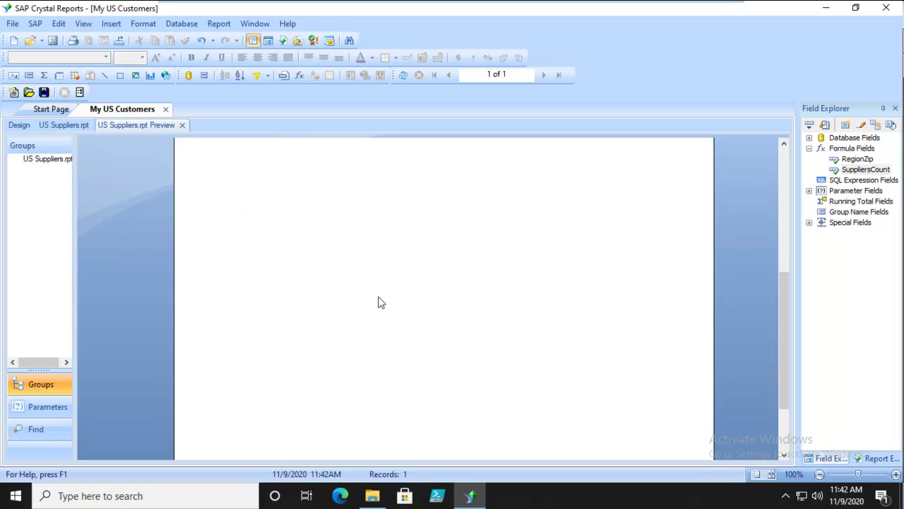
scroll(384, 276, up, 5)
scroll(388, 235, up, 1)
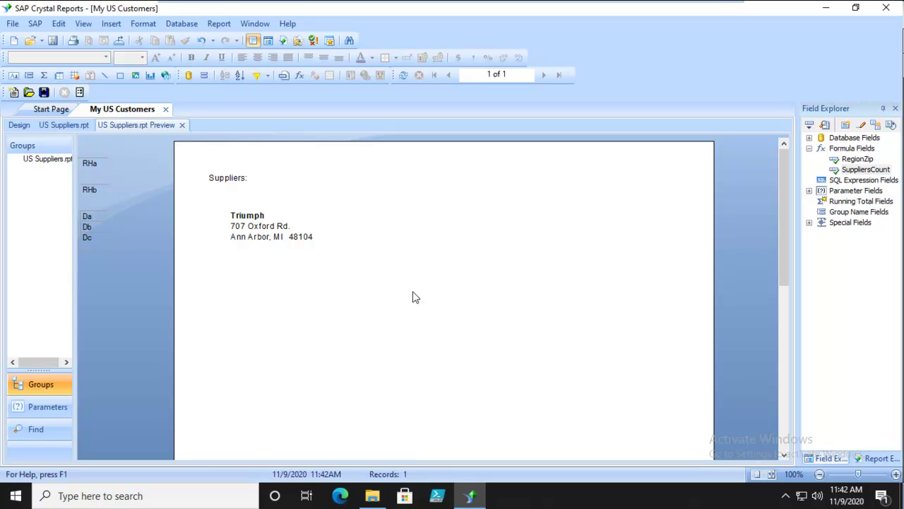
click(181, 125)
click(10, 126)
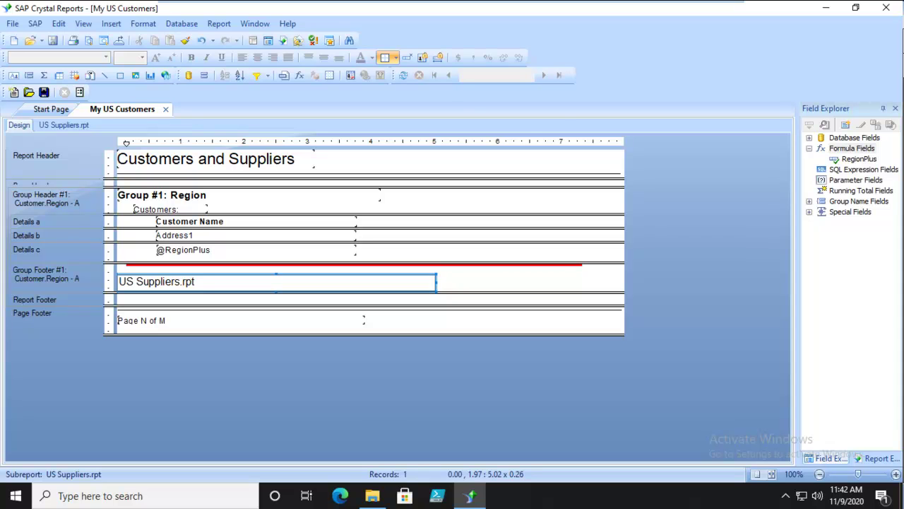
- Create a new main-report formula named SummaryTezt
click(853, 149)
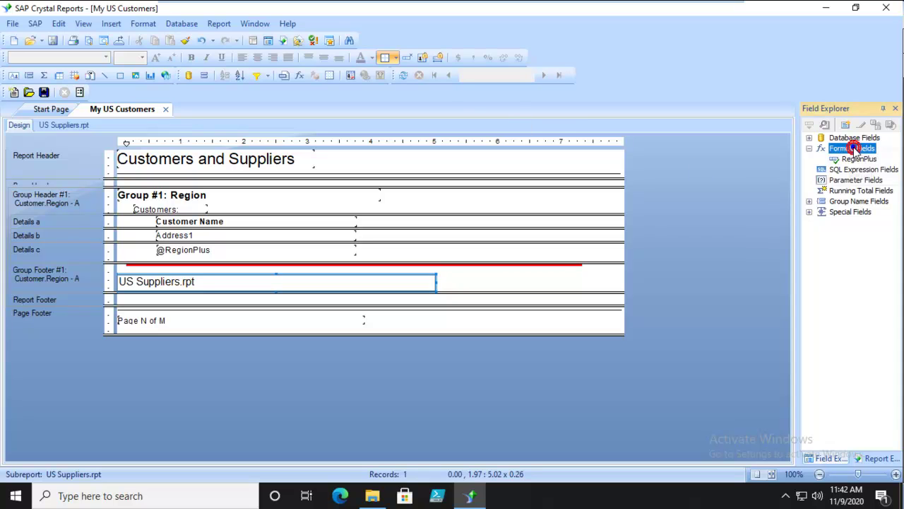
right_click(853, 148)
click(847, 155)
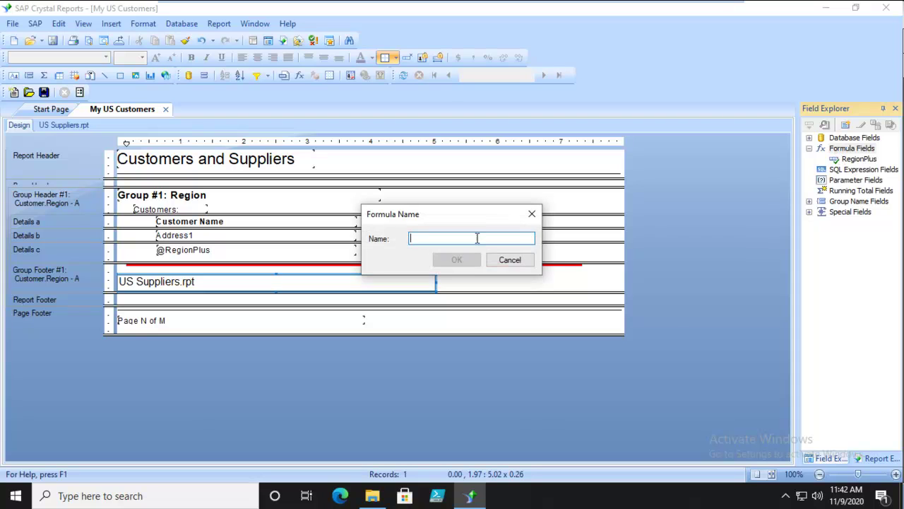
text(SummaryText)
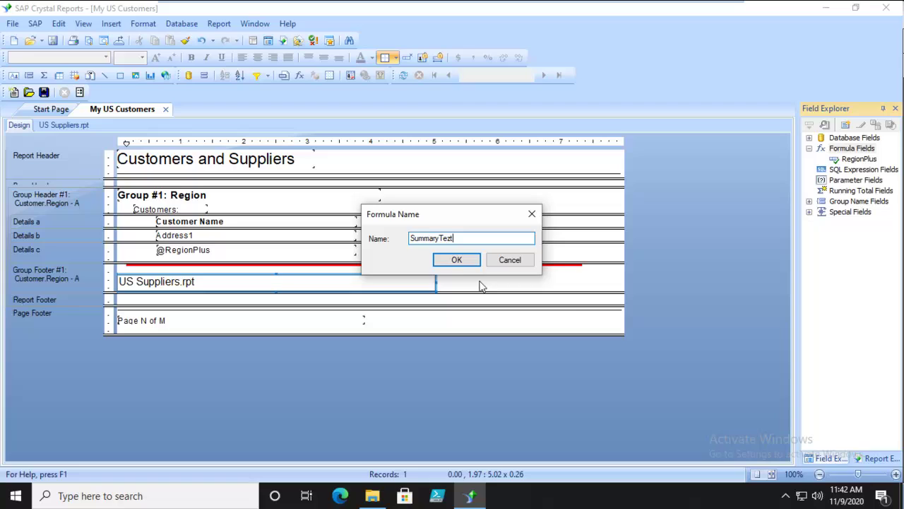
click(456, 260)
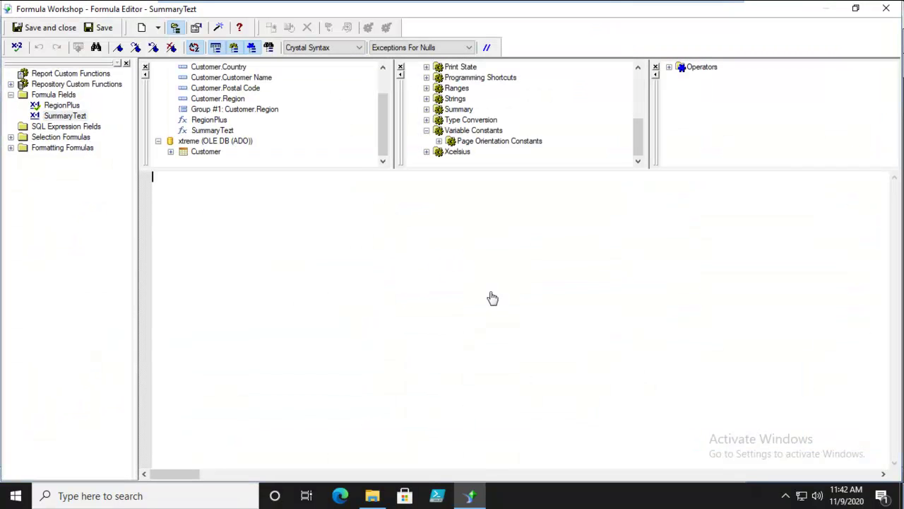
- Declare shared SupplyCnt and output "Customers: " with Count of Customer Name per Customer.Region
click(274, 211)
text(Shared NumberVar SupplyCnt)
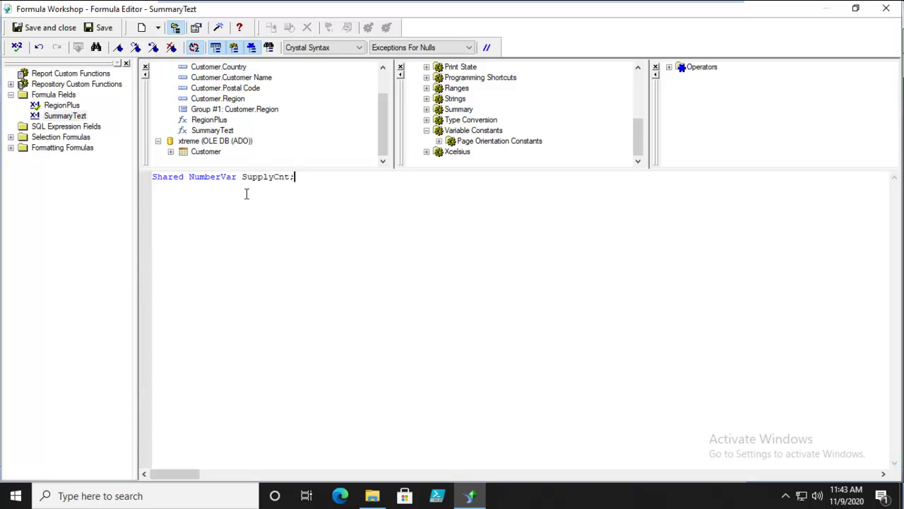
text(Customers: " &)
text(Count()
double_click(260, 78)
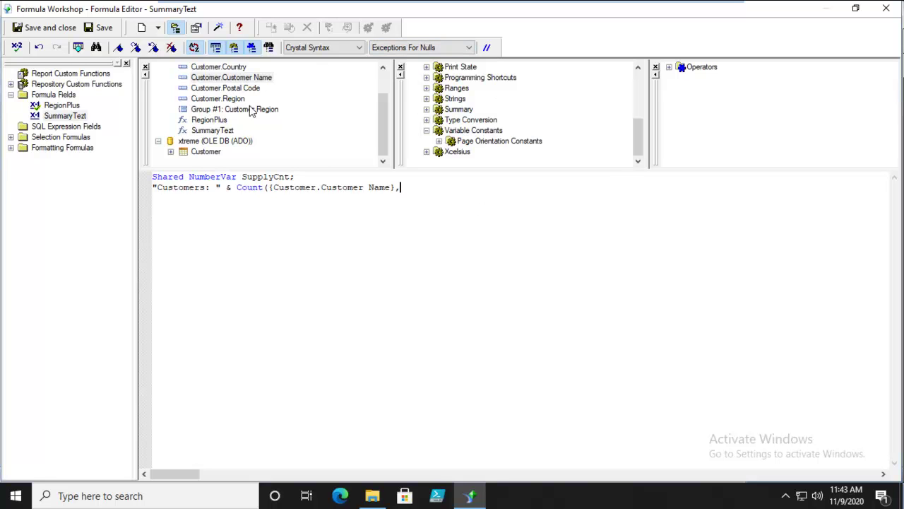
double_click(216, 98)
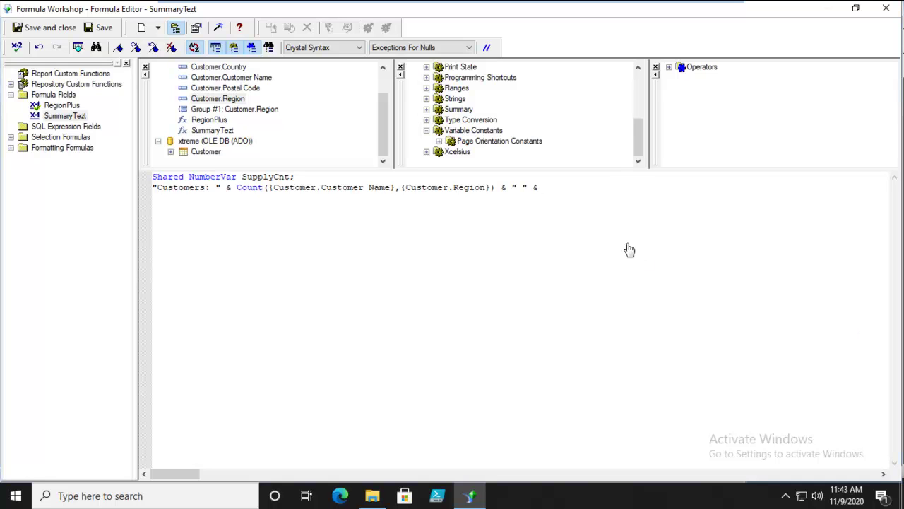
- Append & " " & "Suppliers:" & SupplyCnt to the formula's second line
click(549, 192)
text("Suppliers)
key(BackSpace)
key(BackSpace)
text(rs:" & Sup)
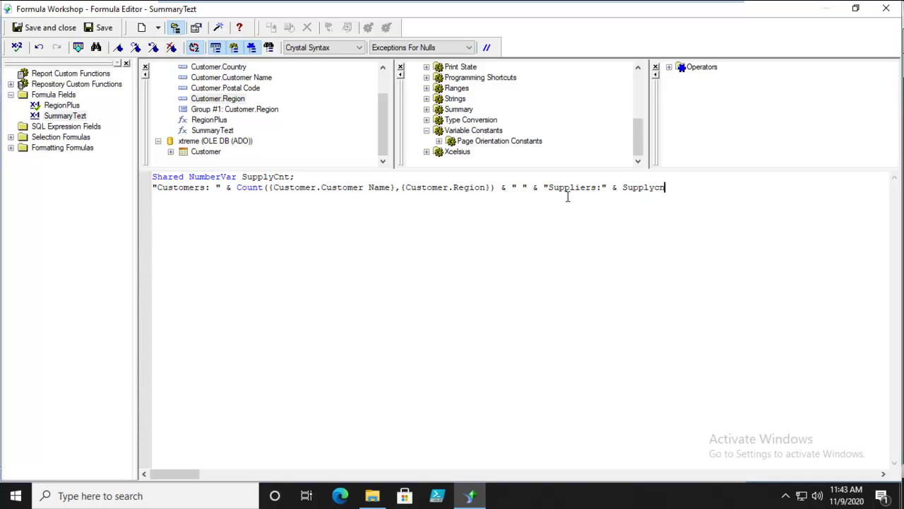
text(plyS)
key(BackSpace)
text(Cnt)
double_click(243, 176)
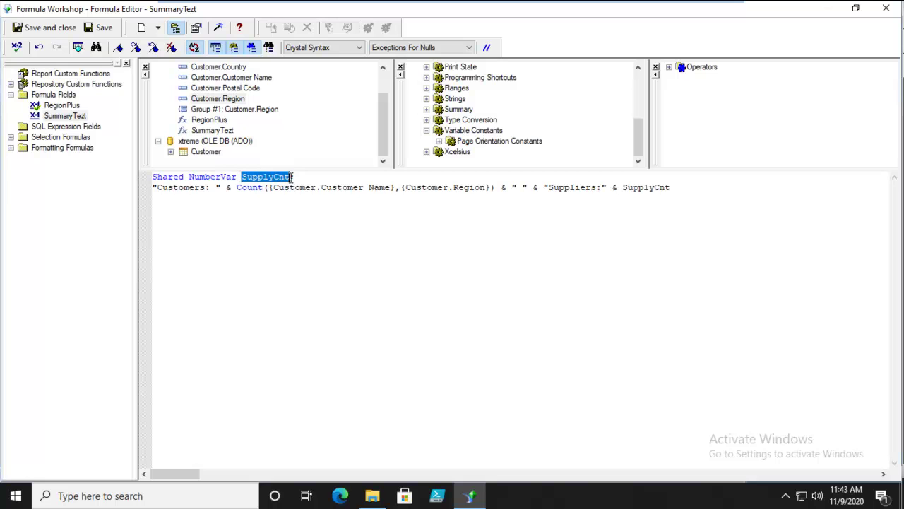
click(289, 258)
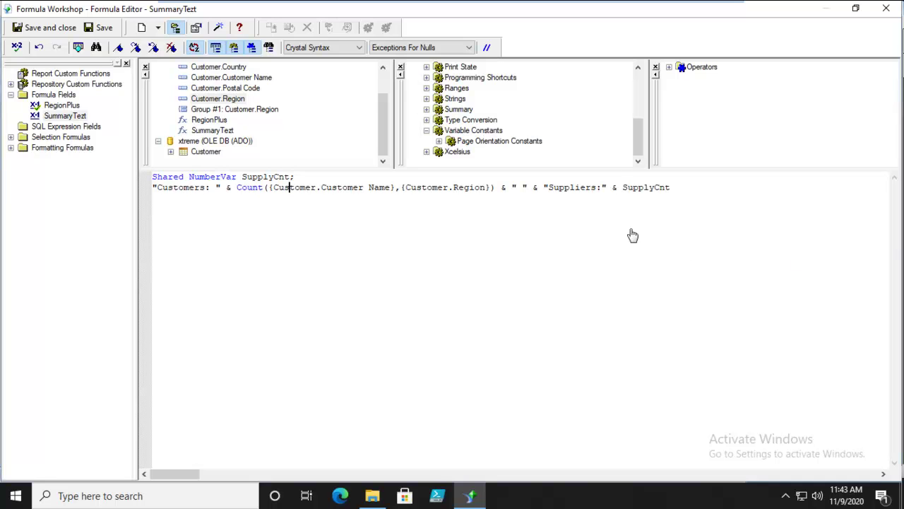
drag(620, 187, 677, 187)
click(604, 240)
click(735, 299)
- Check SummaryTezt for errors, confirm none were found, and save and close it
click(16, 46)
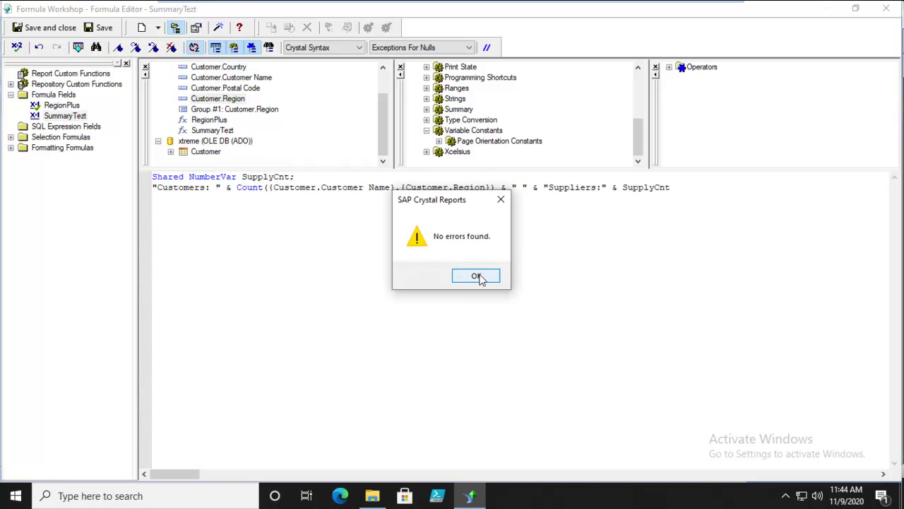
click(477, 276)
click(43, 28)
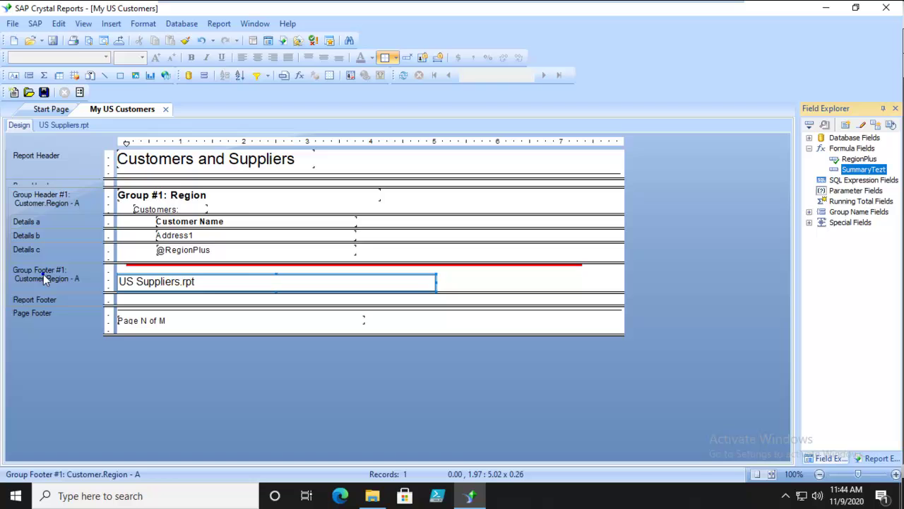
right_click(62, 274)
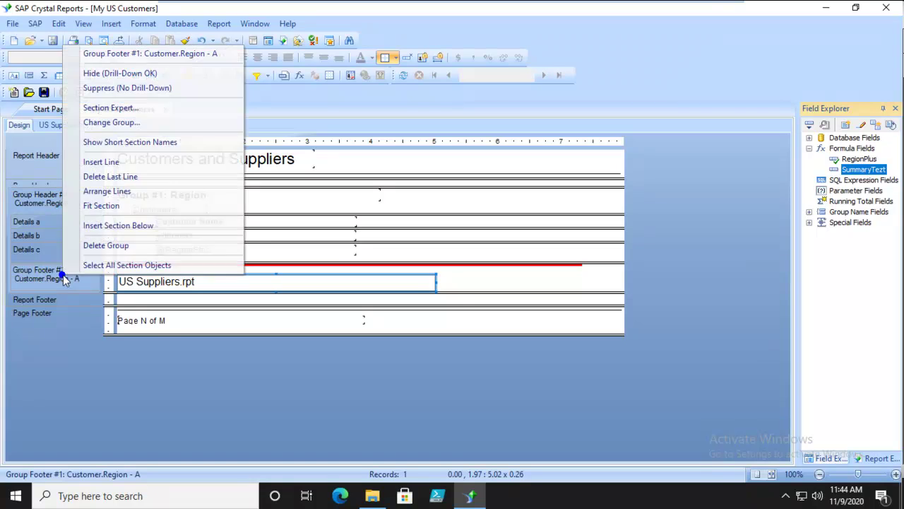
click(106, 226)
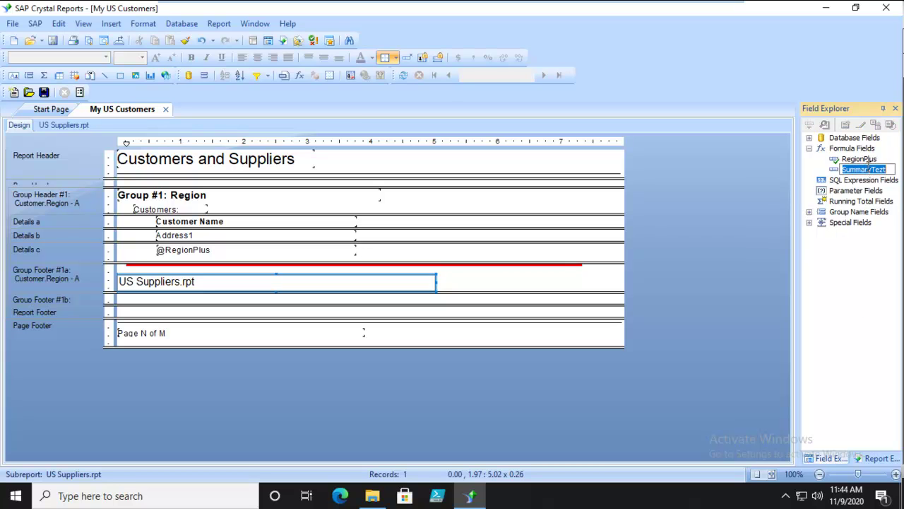
click(803, 165)
drag(854, 170, 247, 314)
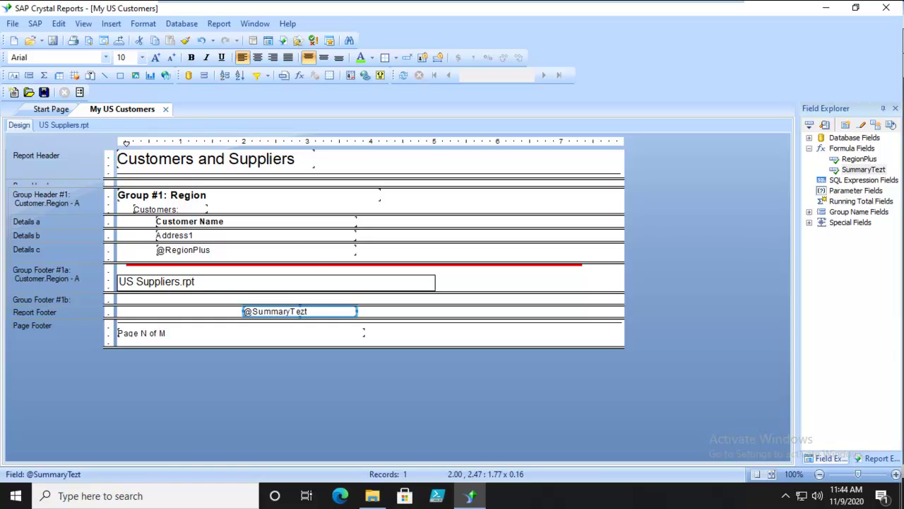
click(88, 24)
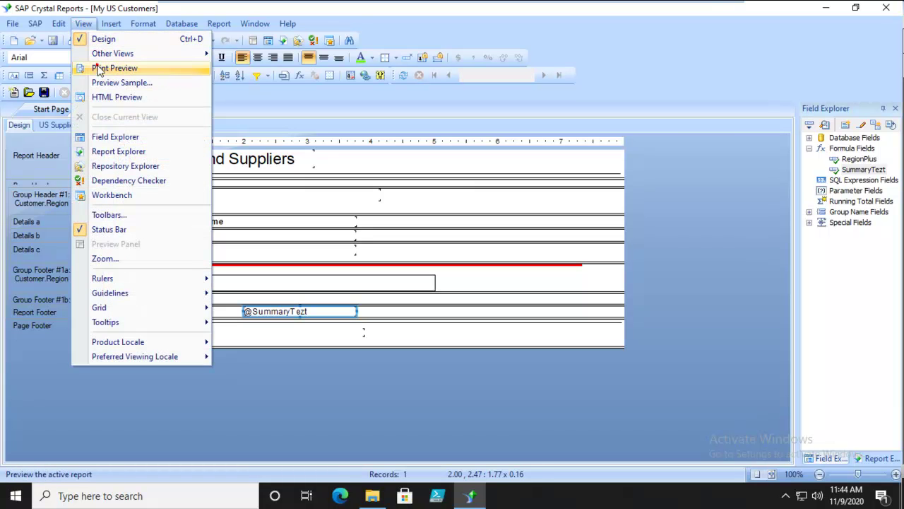
- Preview both report pages, finding a single 'Customers: 1.00 Suppliers:0' line, then return to design
click(99, 70)
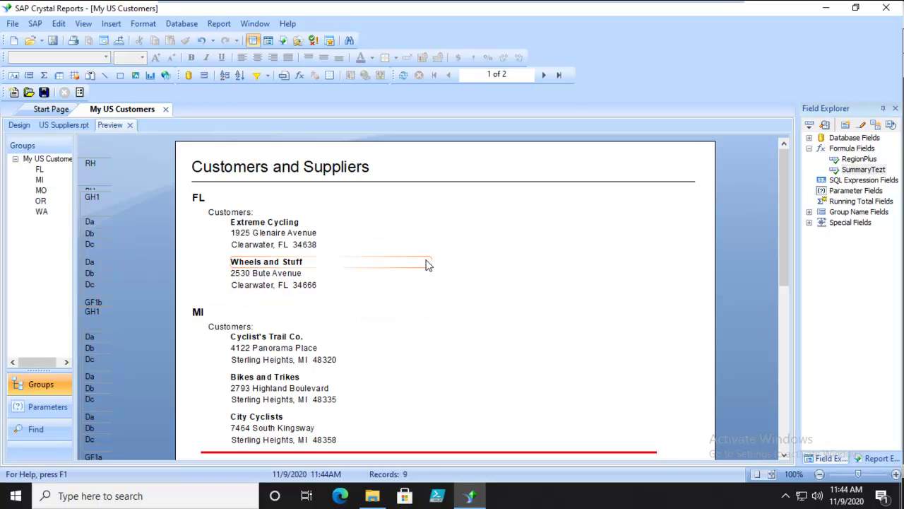
scroll(494, 266, down, 1)
scroll(495, 266, down, 4)
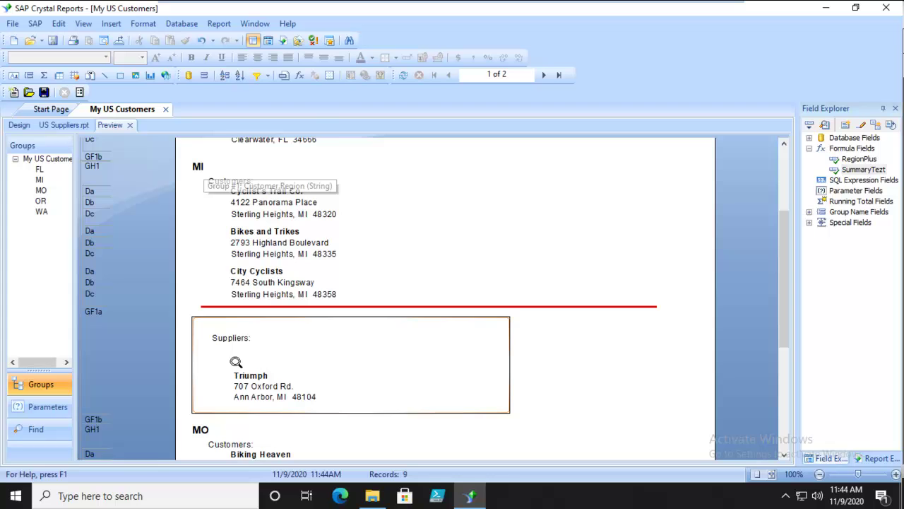
scroll(585, 351, down, 1)
scroll(584, 352, down, 7)
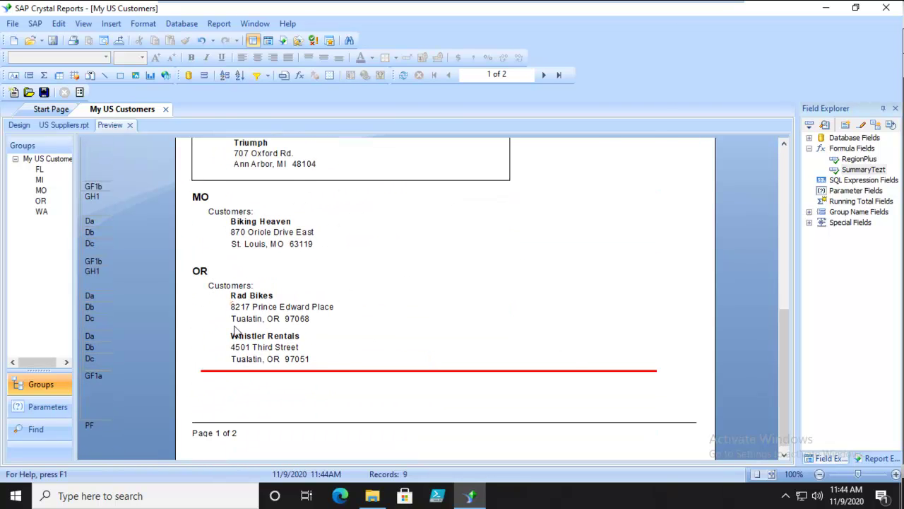
scroll(343, 412, down, 1)
scroll(341, 412, up, 13)
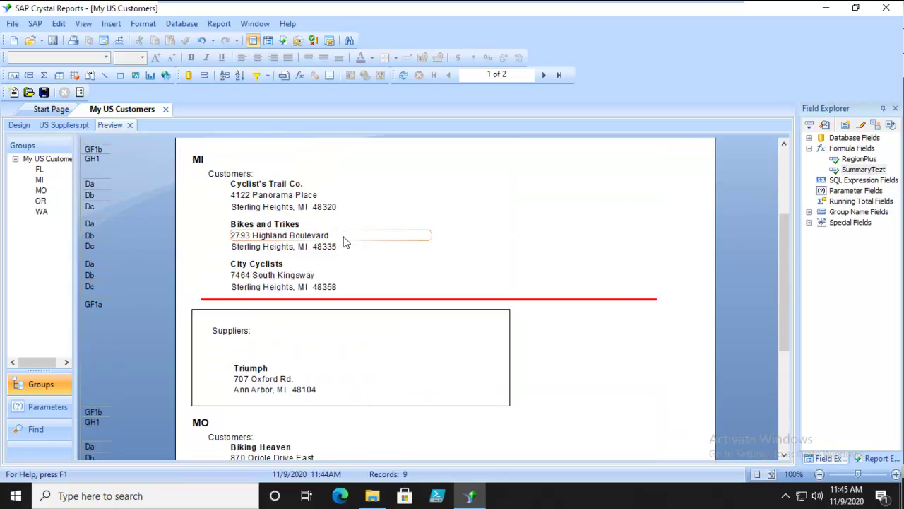
click(543, 75)
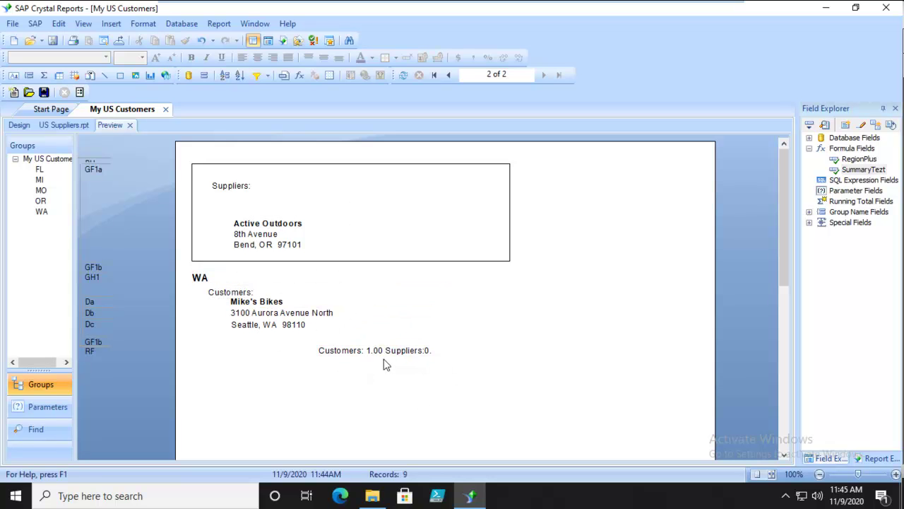
scroll(528, 365, down, 5)
scroll(529, 365, up, 5)
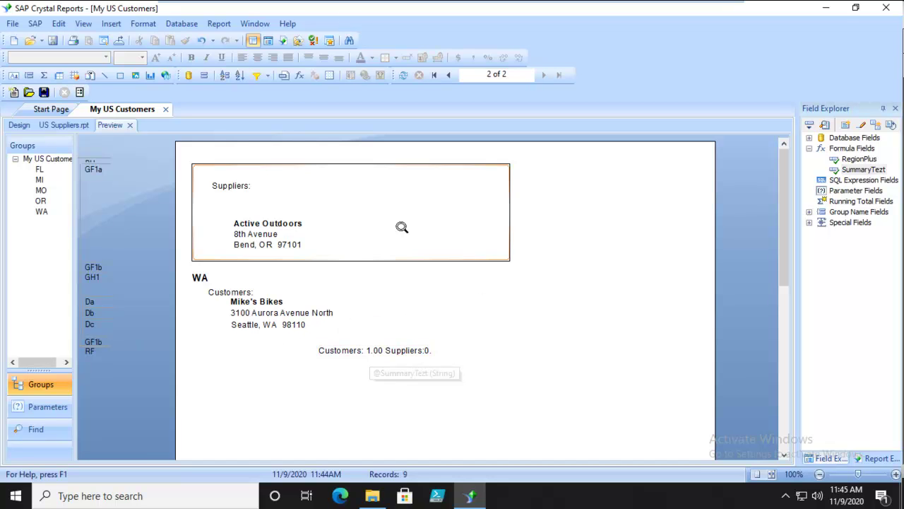
click(19, 125)
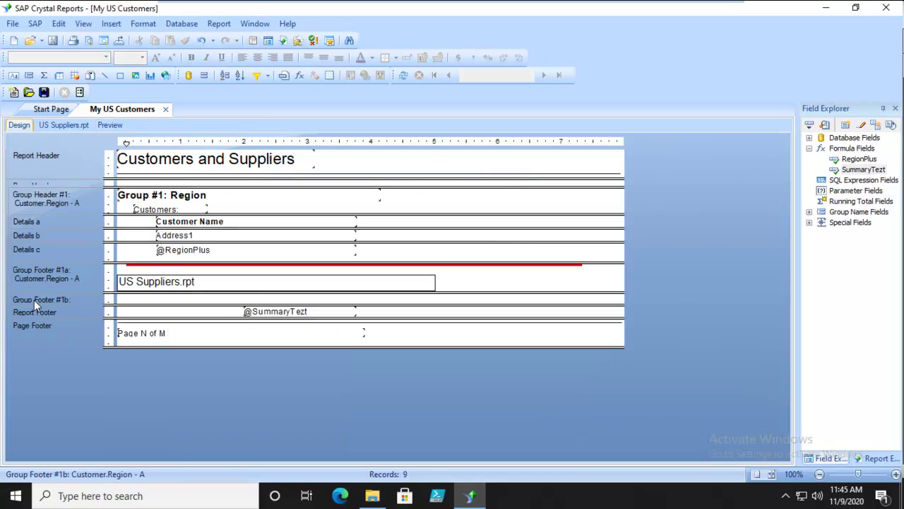
click(269, 313)
drag(268, 313, 224, 301)
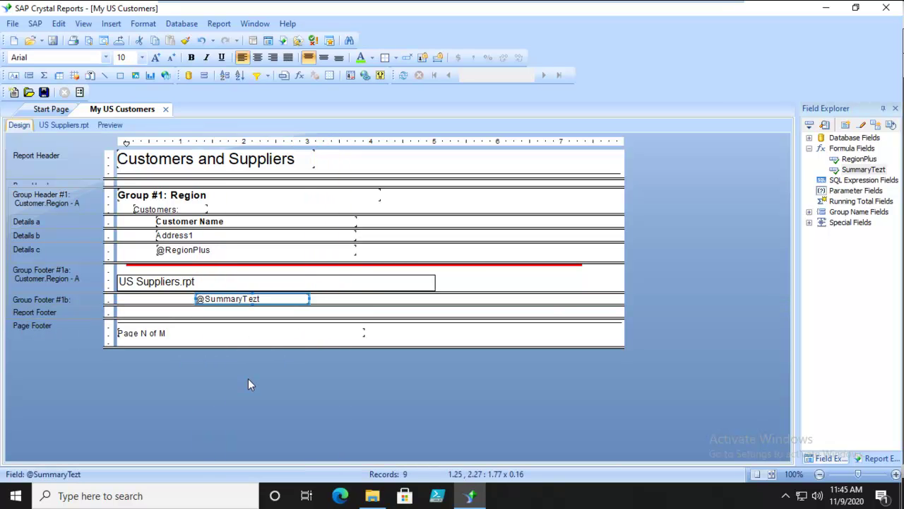
click(111, 125)
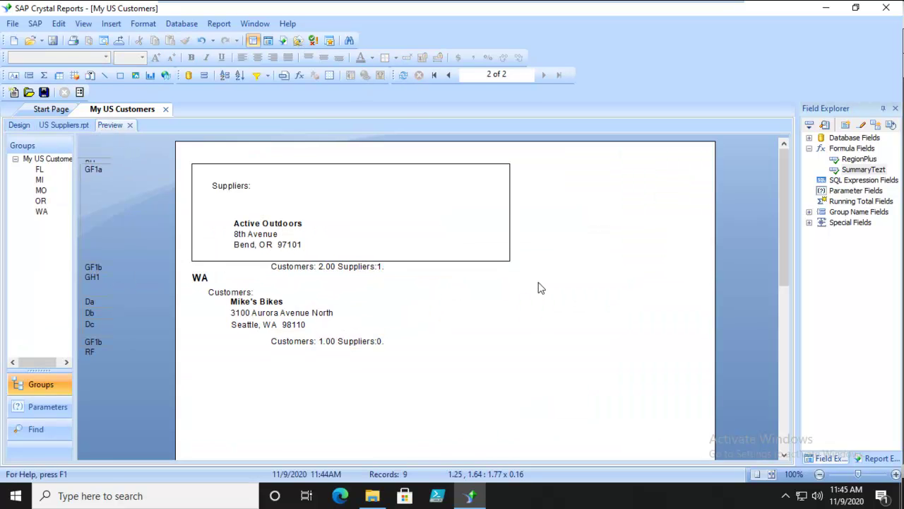
- Review each region's summary line in the preview, e.g. MI 'Customers: 3.00 Suppliers:1', and save
click(434, 75)
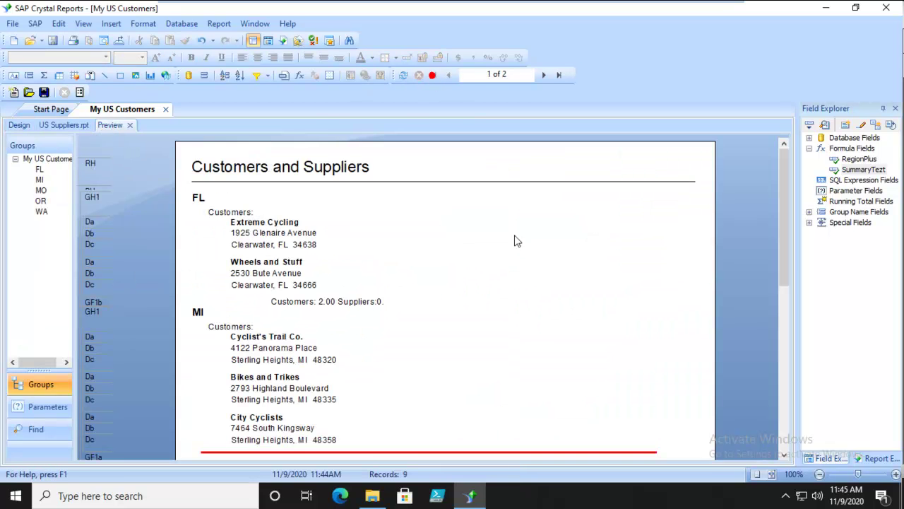
scroll(527, 284, down, 2)
click(298, 242)
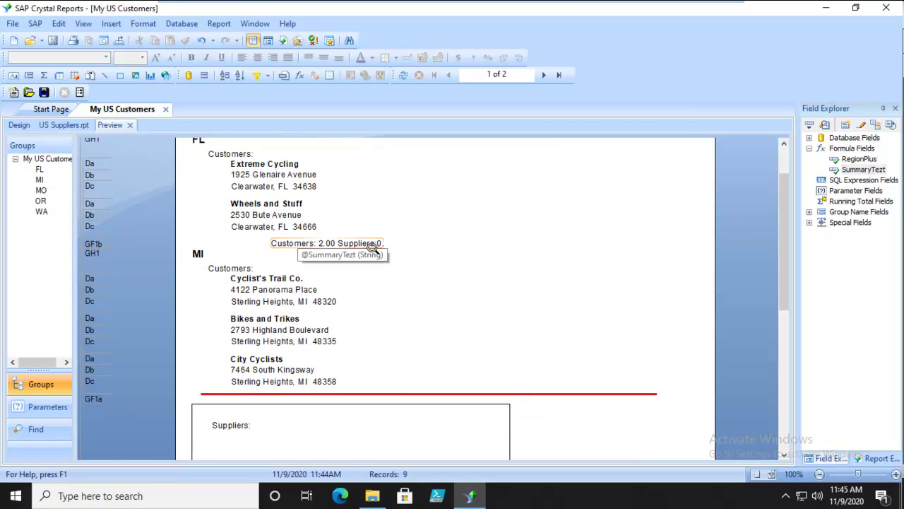
scroll(521, 238, down, 3)
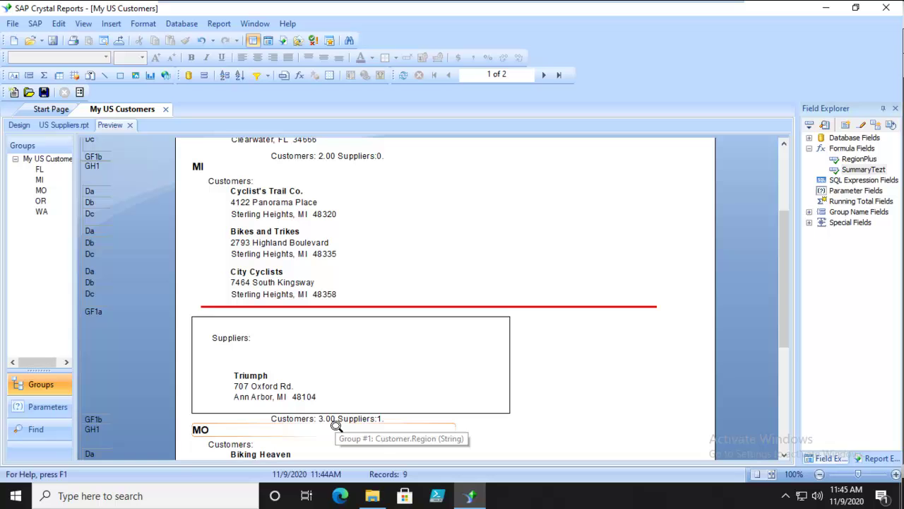
scroll(336, 426, down, 5)
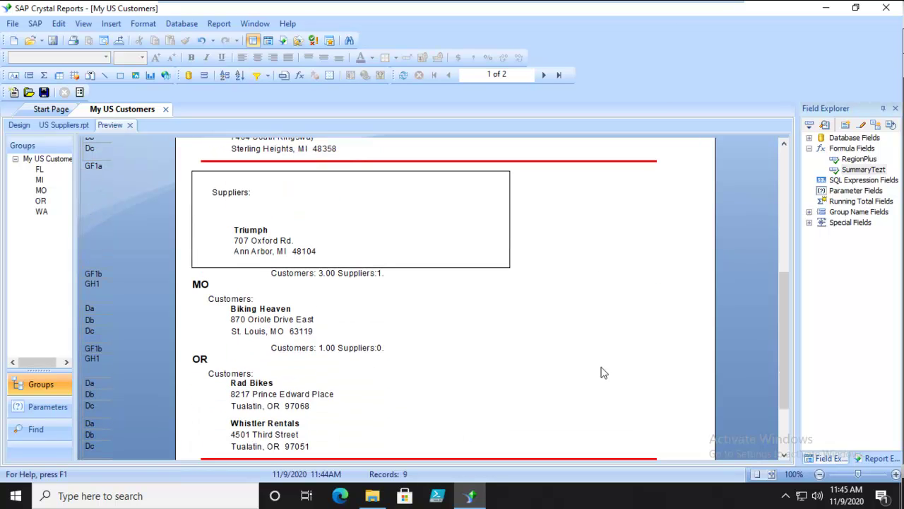
scroll(499, 366, down, 3)
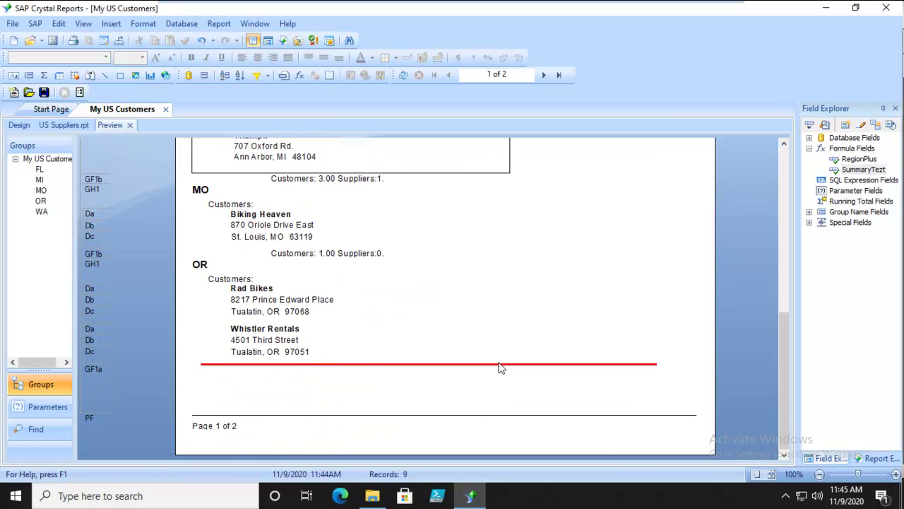
scroll(496, 354, up, 8)
scroll(632, 361, down, 4)
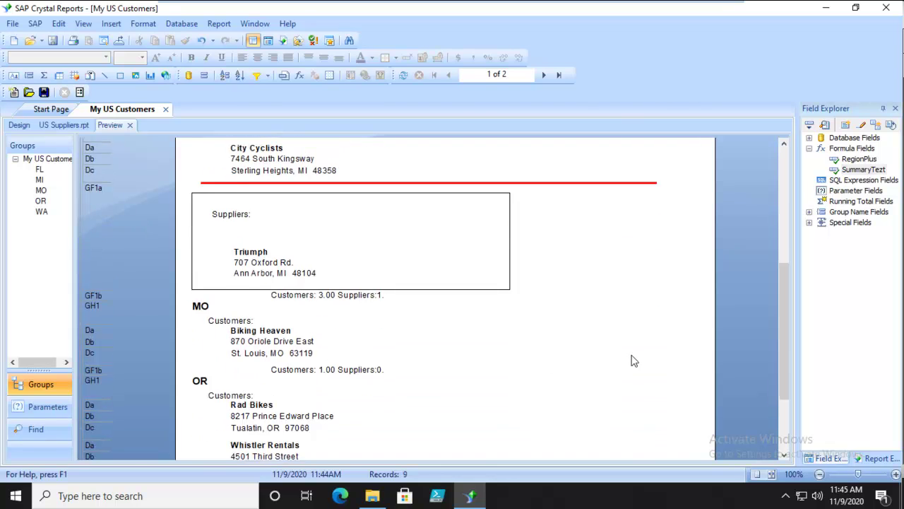
scroll(632, 361, down, 4)
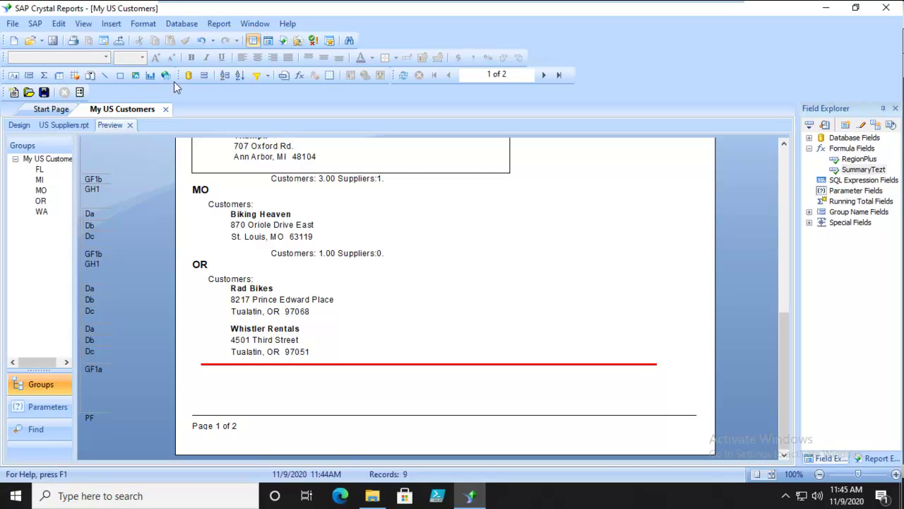
click(52, 40)
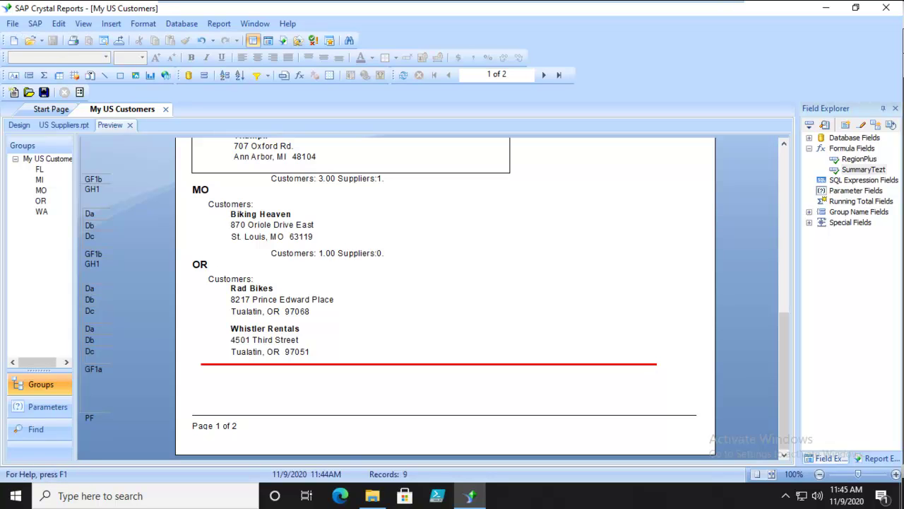